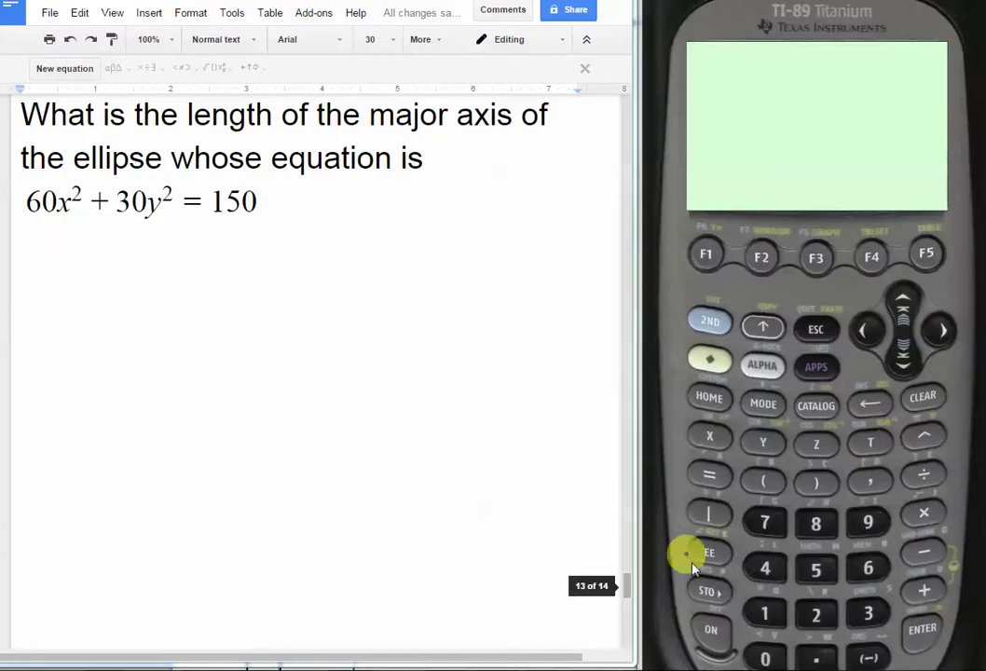
- Switch the calculator on and clear the entry line and the Home screen history
click(709, 628)
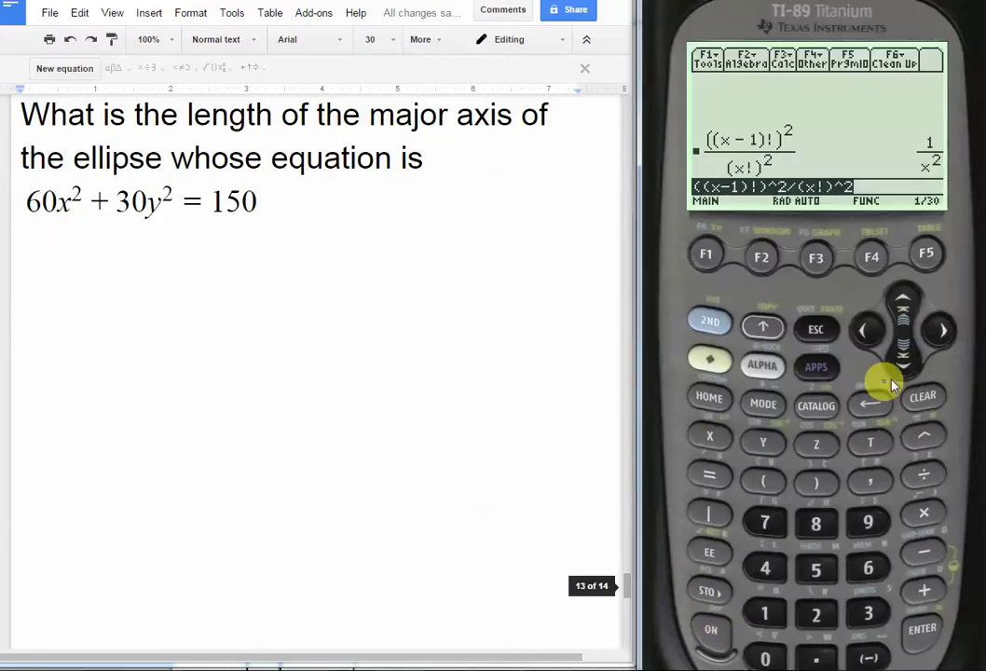
click(913, 405)
click(708, 256)
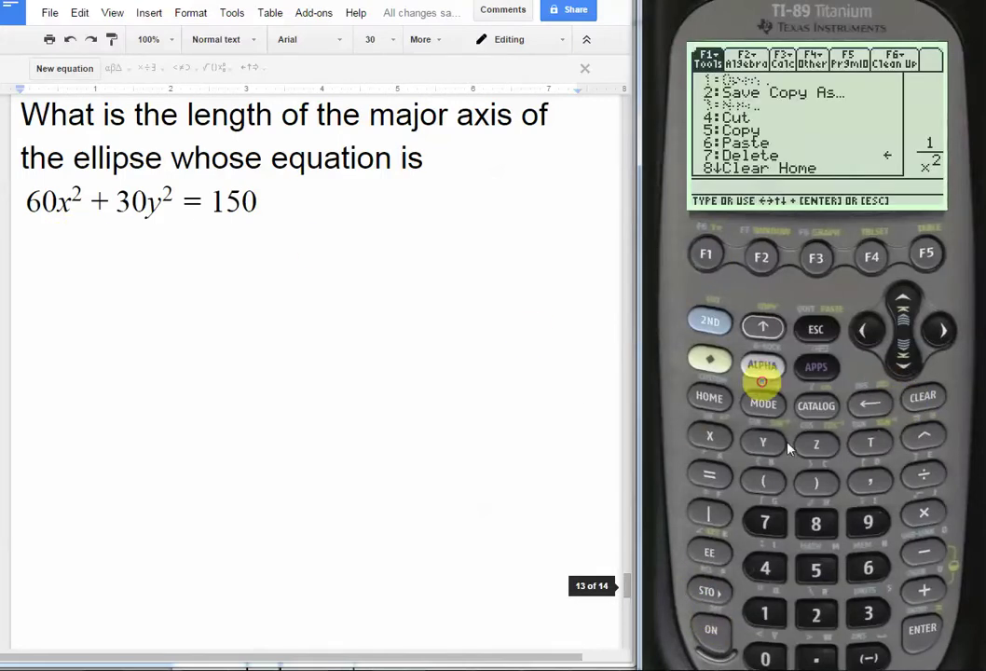
click(816, 522)
- Confirm the Y= function list is empty, then return to the Home screen
click(709, 360)
click(706, 256)
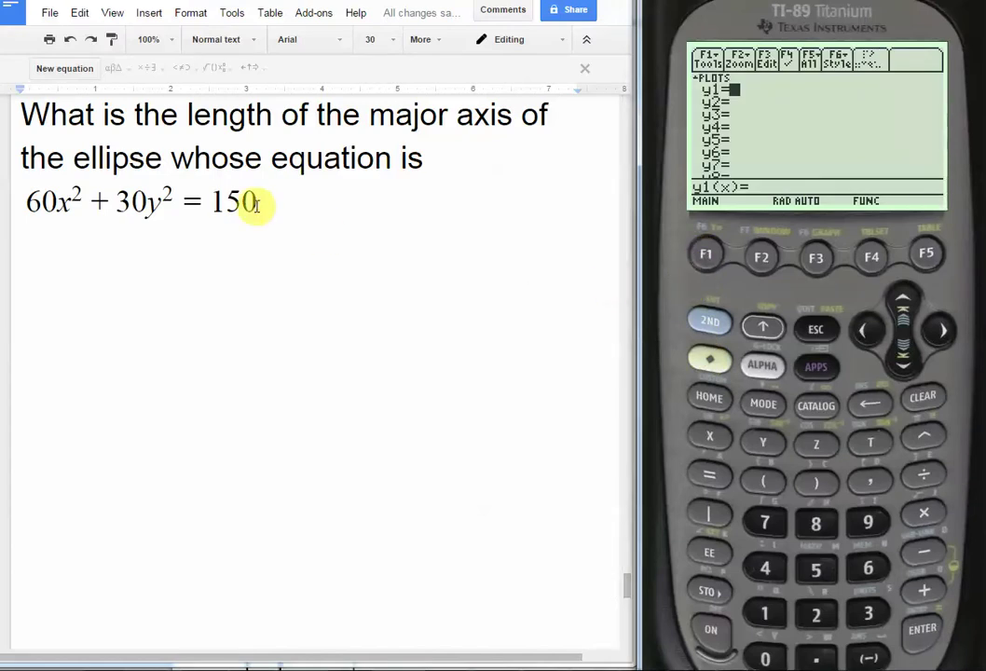
click(703, 399)
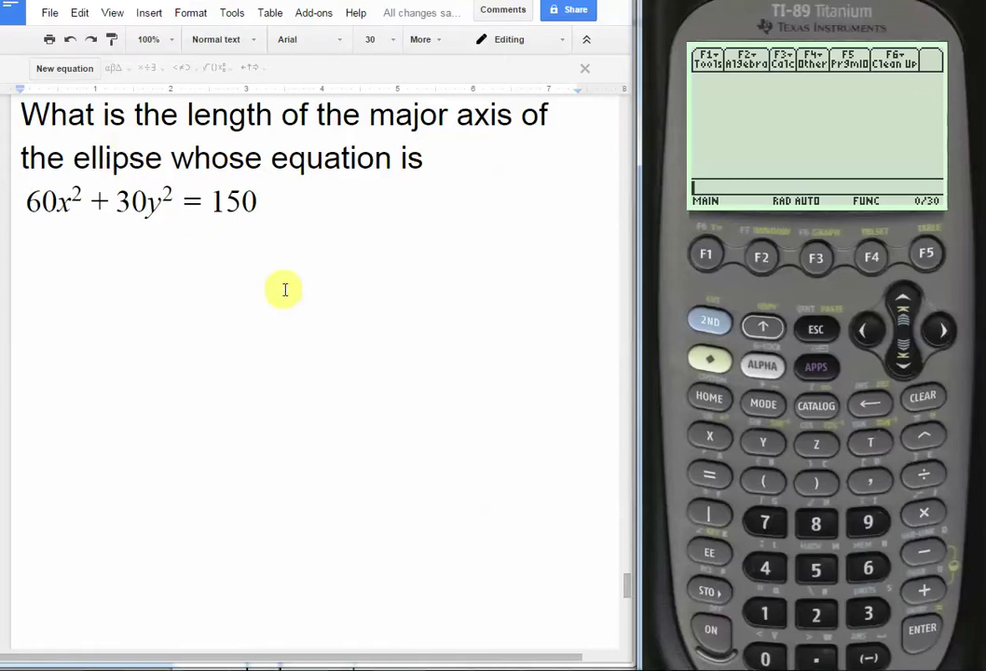
- Start a solve( command and enter 60x^2+30y^2 as the left side
click(761, 259)
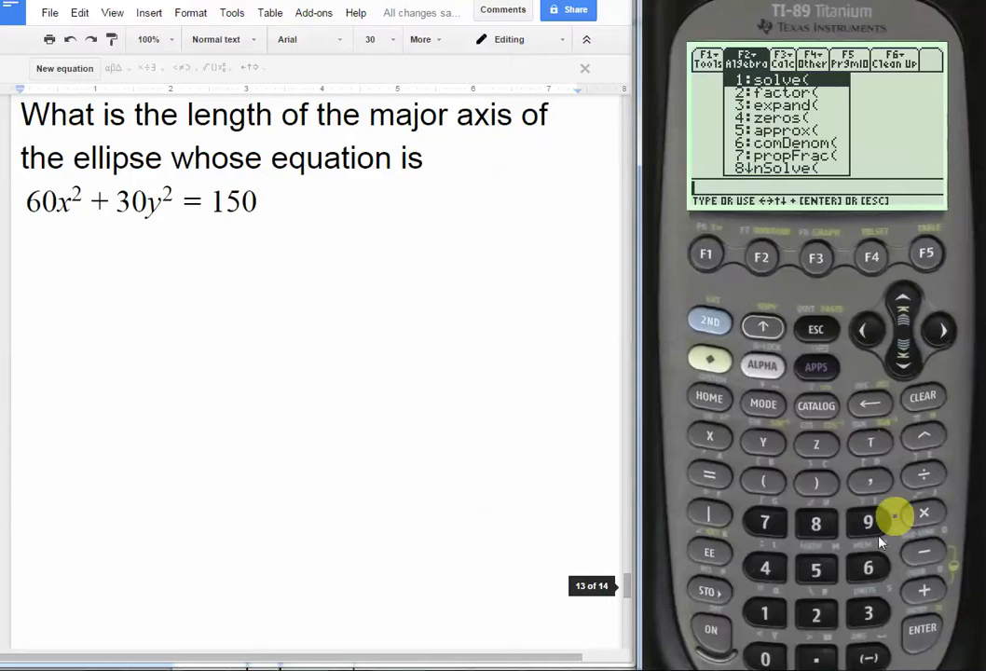
click(921, 632)
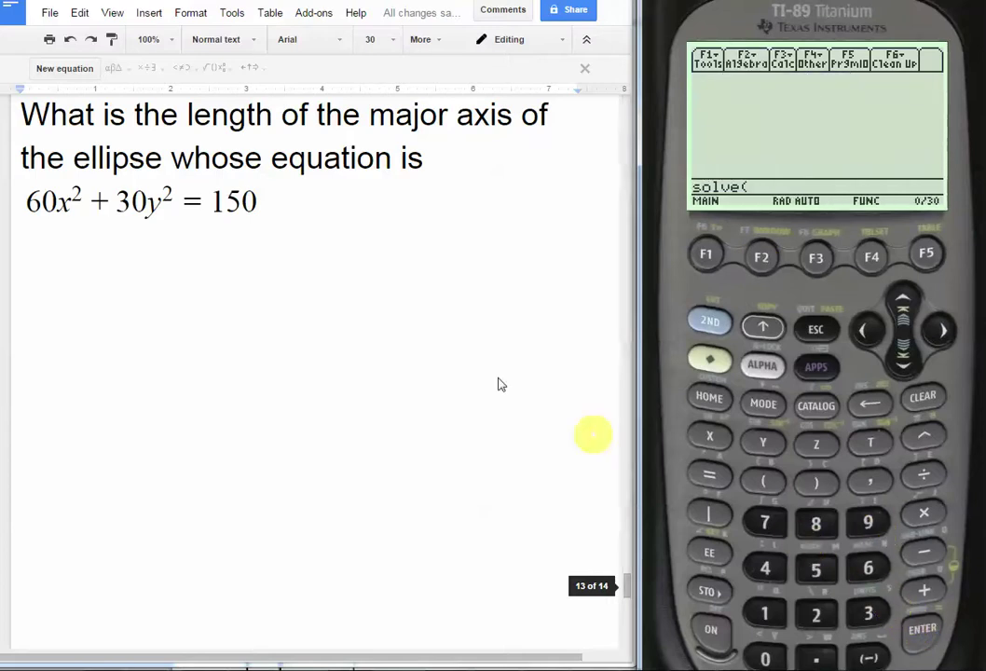
click(865, 570)
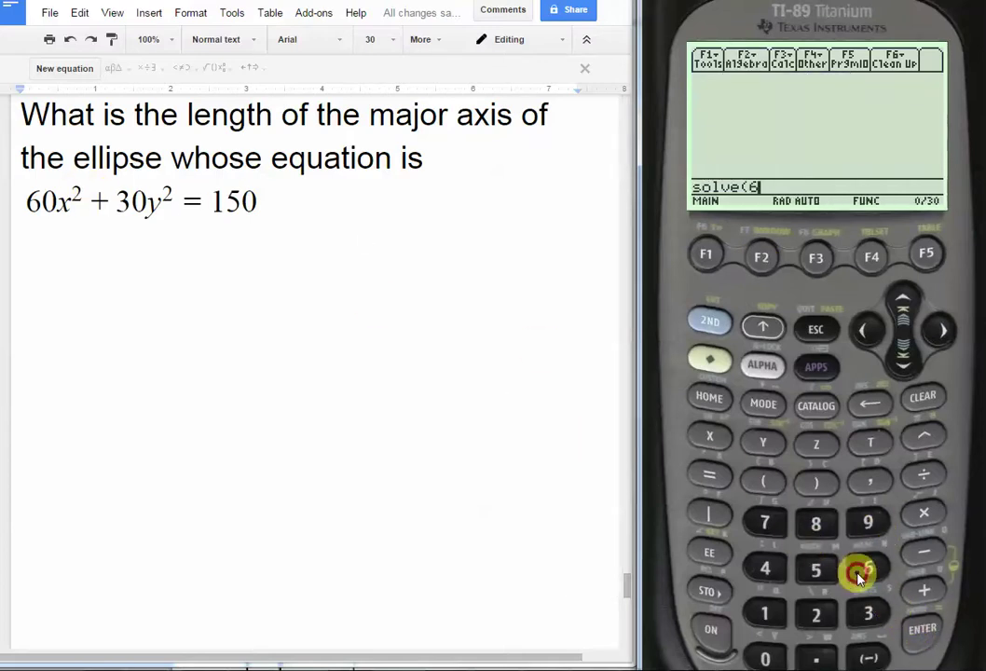
click(766, 656)
click(717, 442)
click(921, 435)
click(817, 613)
click(923, 589)
click(869, 613)
click(769, 656)
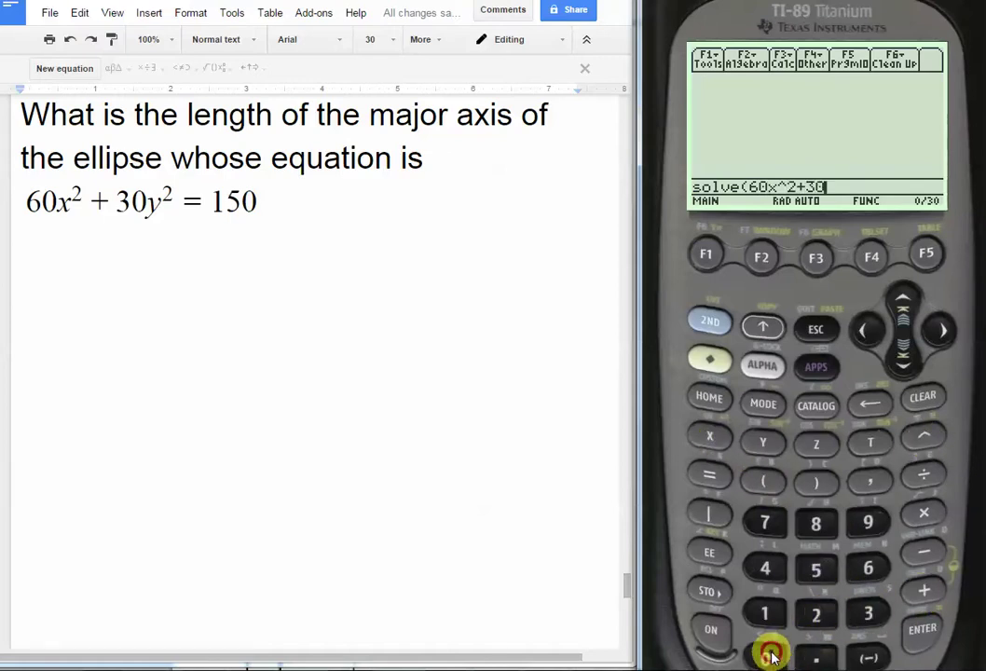
click(770, 449)
click(918, 440)
click(824, 623)
- Complete it as solve(60x^2+30y^2=150,y) and run it
click(711, 476)
click(766, 617)
click(813, 571)
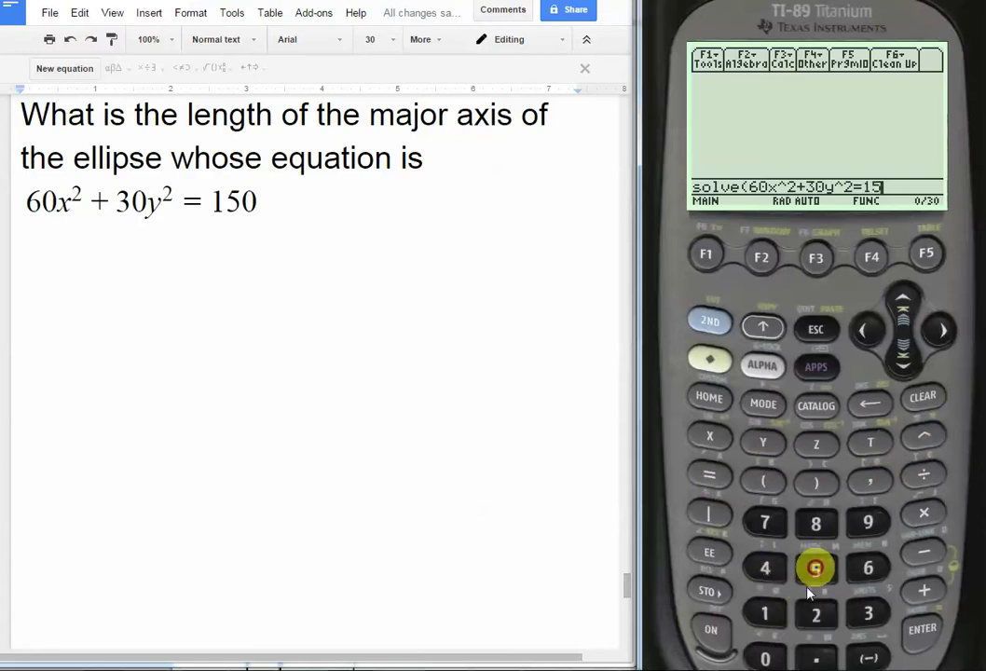
click(769, 655)
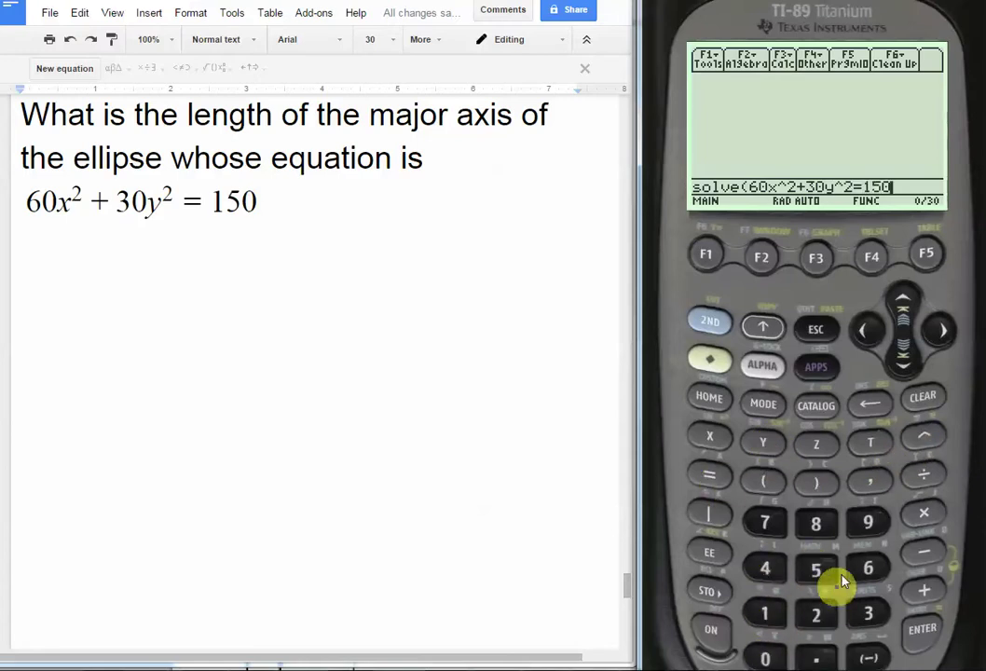
click(872, 484)
click(762, 442)
click(812, 482)
click(920, 631)
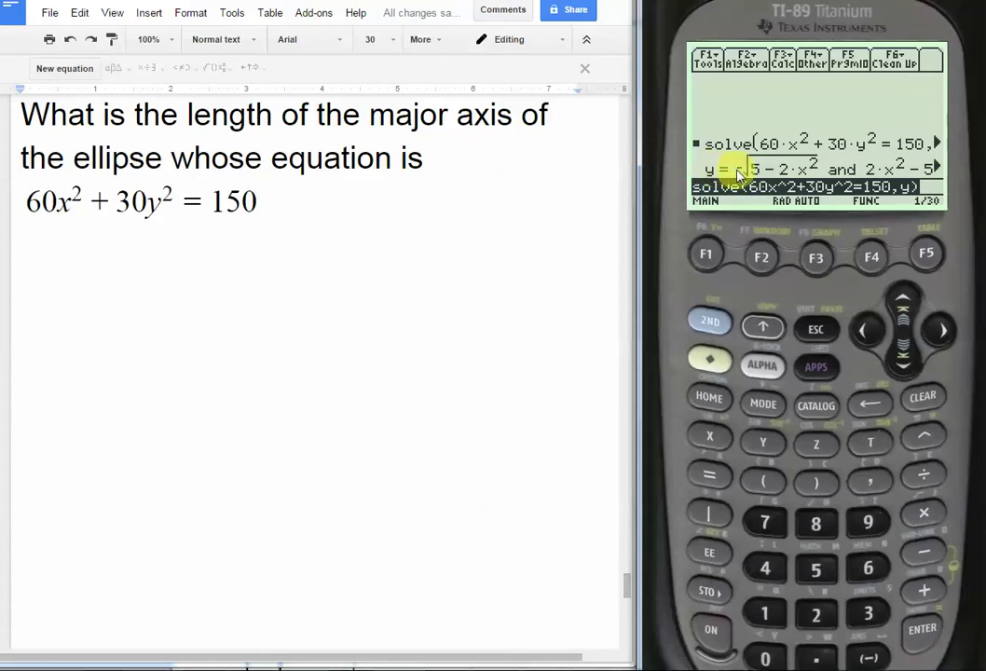
- Select the solve result and scroll through it to reach y = √(5−2x²)
click(938, 334)
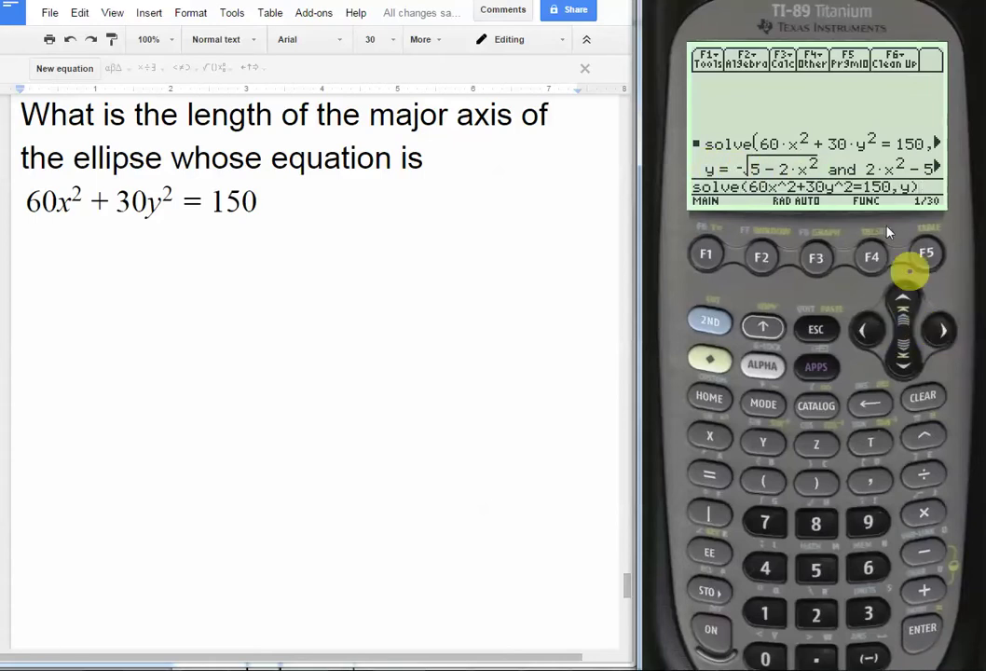
click(909, 295)
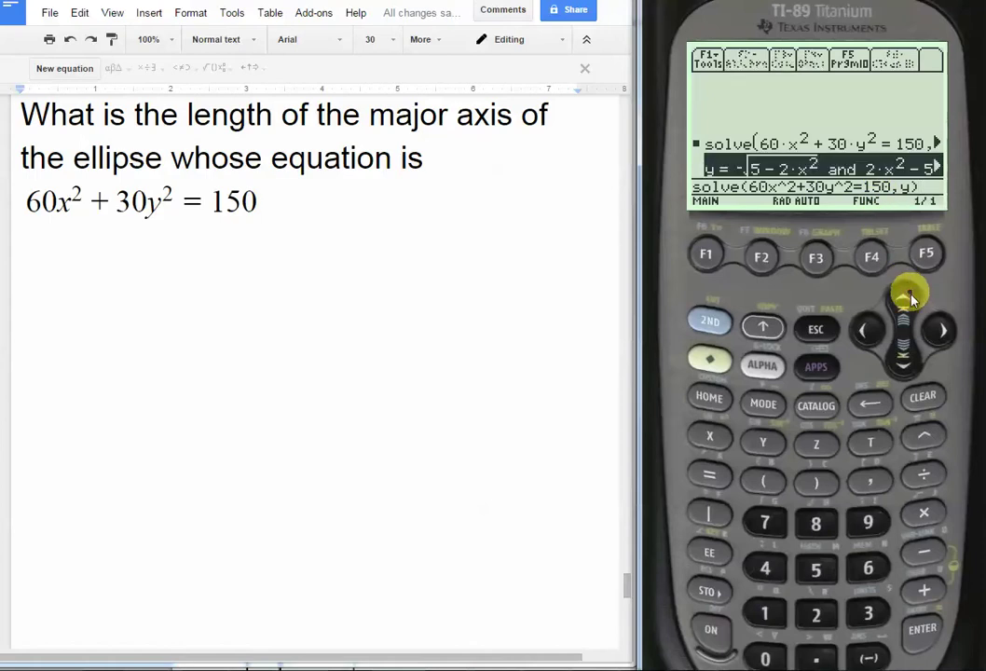
click(939, 333)
click(940, 333)
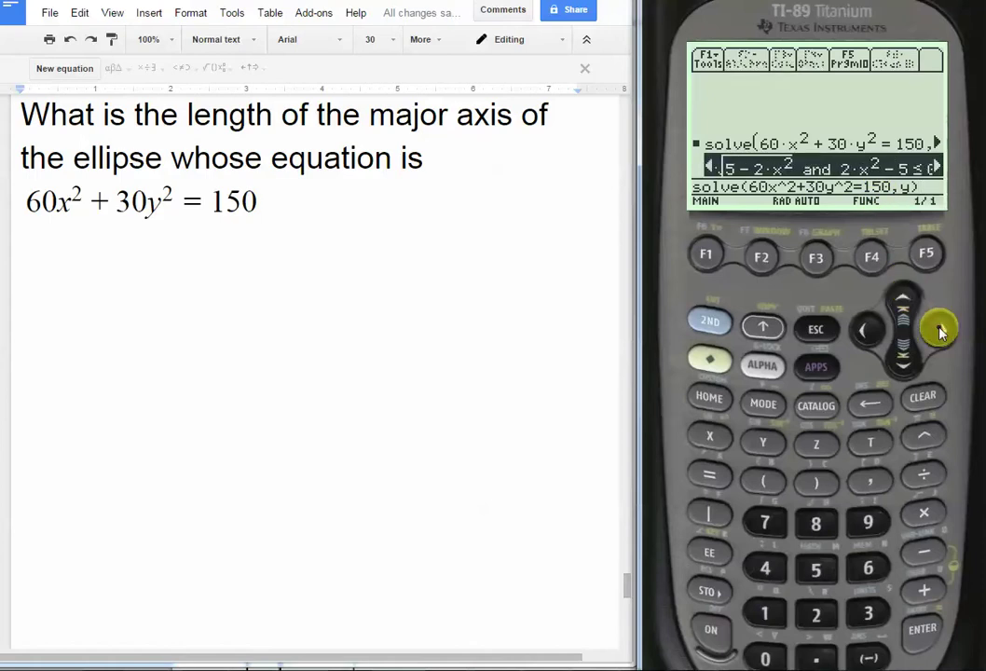
click(940, 332)
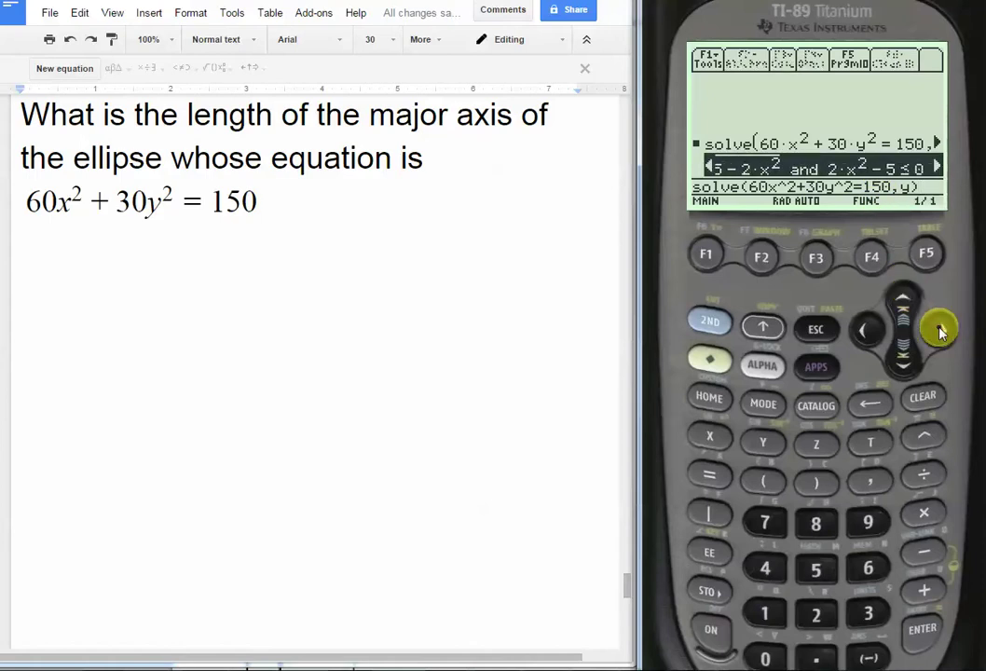
click(940, 331)
click(939, 331)
click(939, 331)
click(939, 331)
click(940, 331)
click(939, 331)
click(939, 331)
click(939, 331)
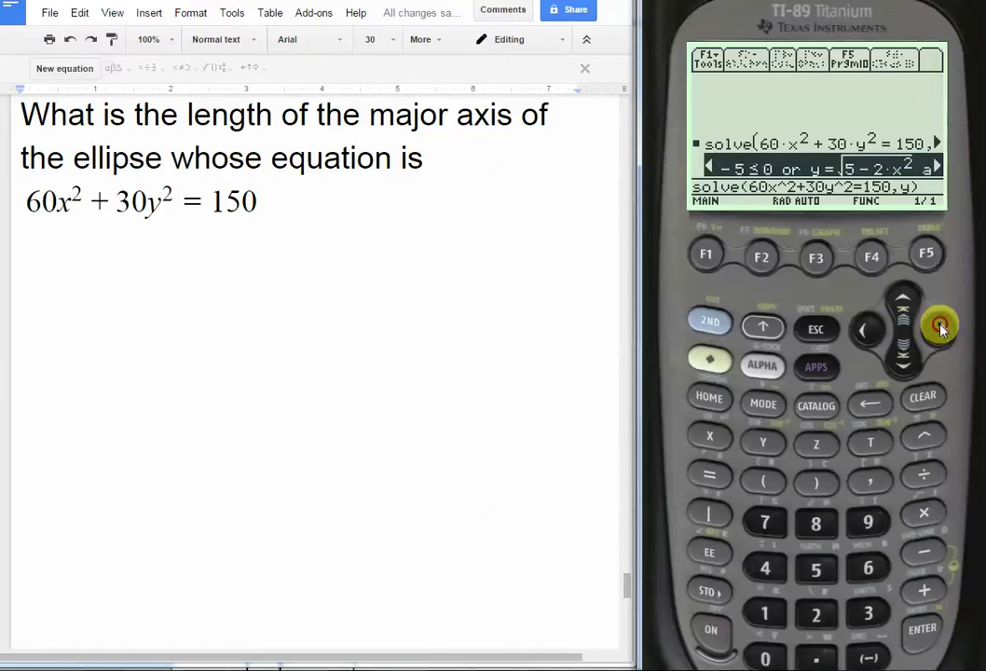
click(939, 331)
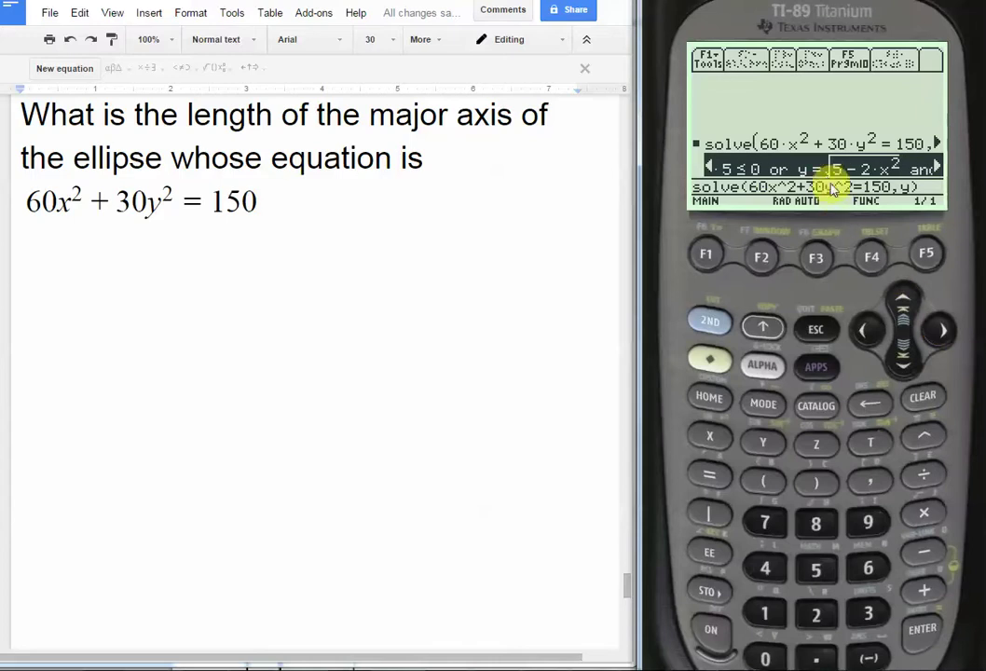
- Add a new line in the document beneath 60x² + 30y² = 150 for the y1, y2 formulas
double_click(116, 252)
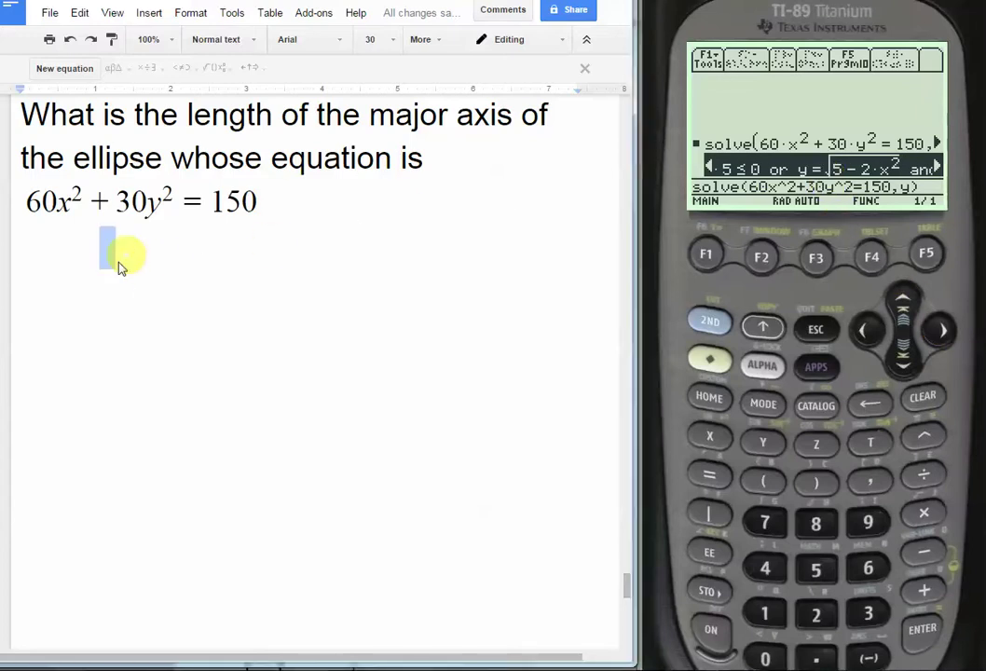
click(48, 253)
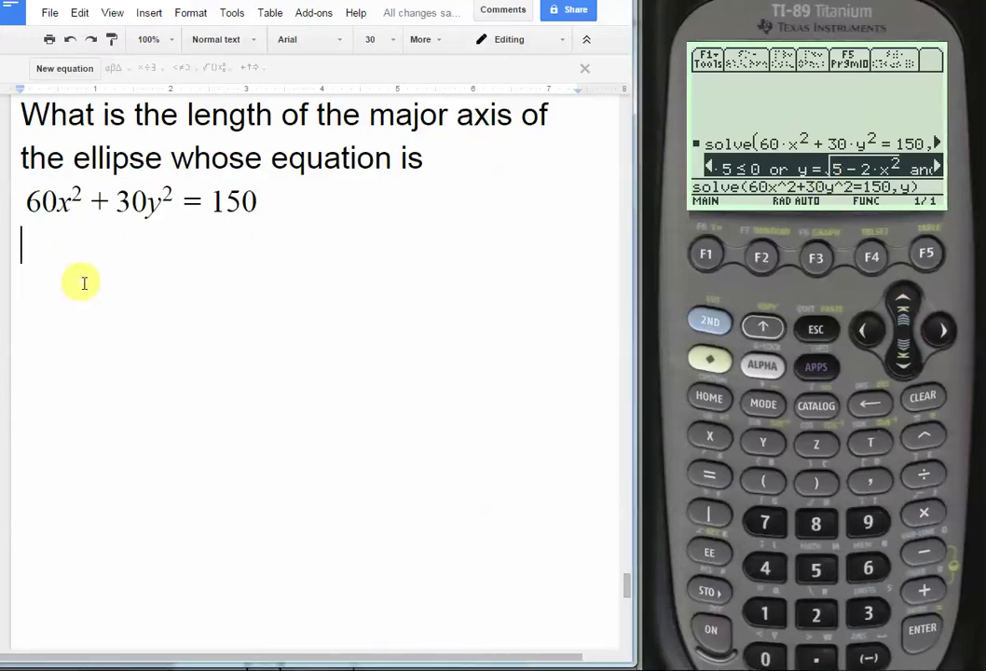
key(Delete)
key(BackSpace)
key(Return)
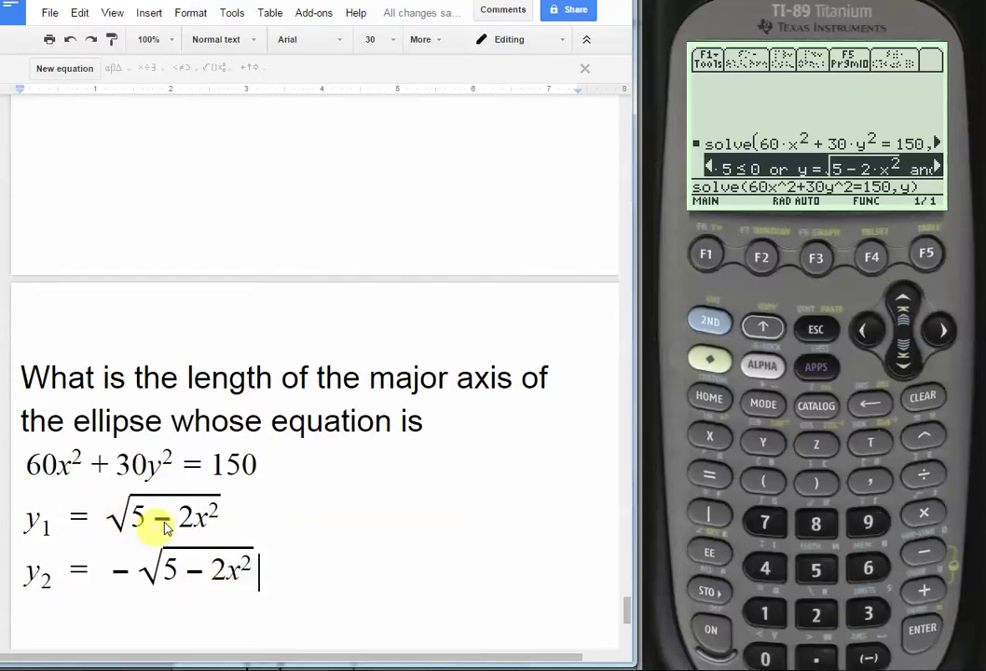
click(710, 360)
- In the Y= editor, define y1 as √(5-2x^2)
click(705, 259)
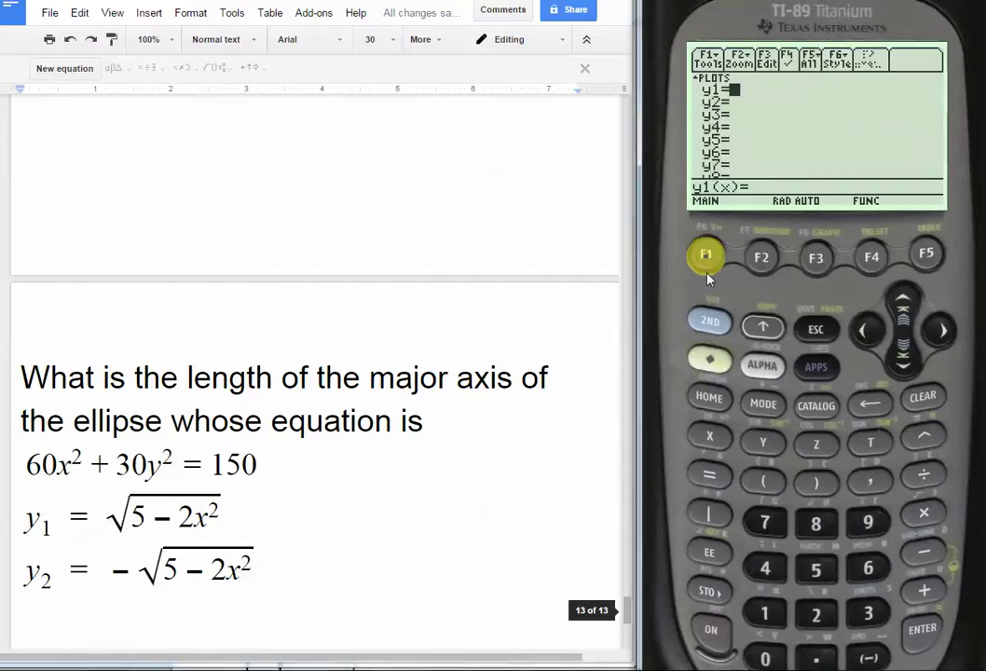
click(710, 321)
click(922, 513)
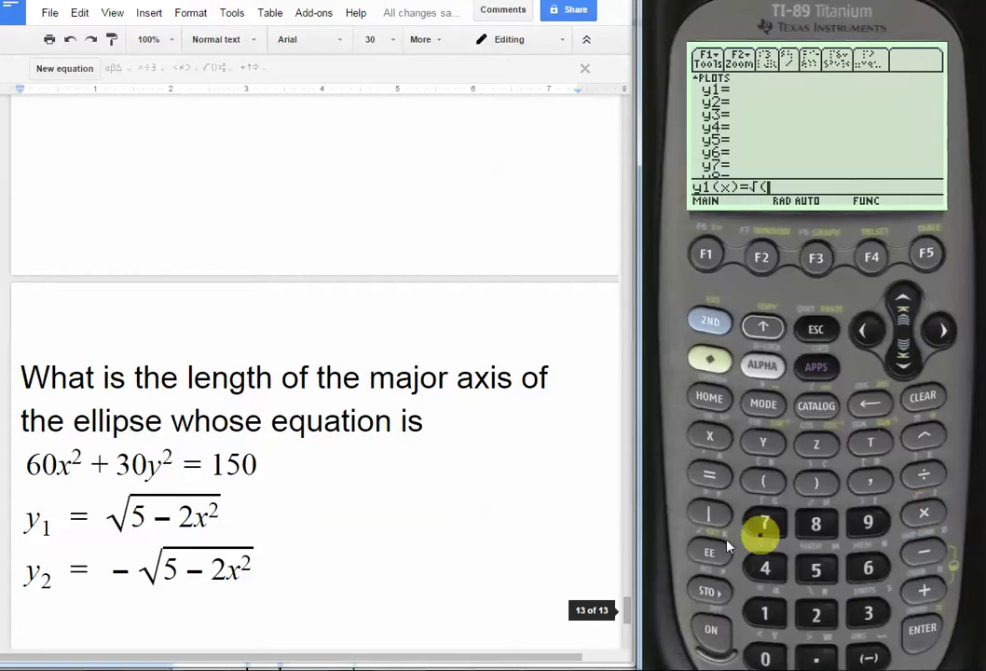
click(816, 570)
click(916, 556)
click(816, 613)
click(708, 442)
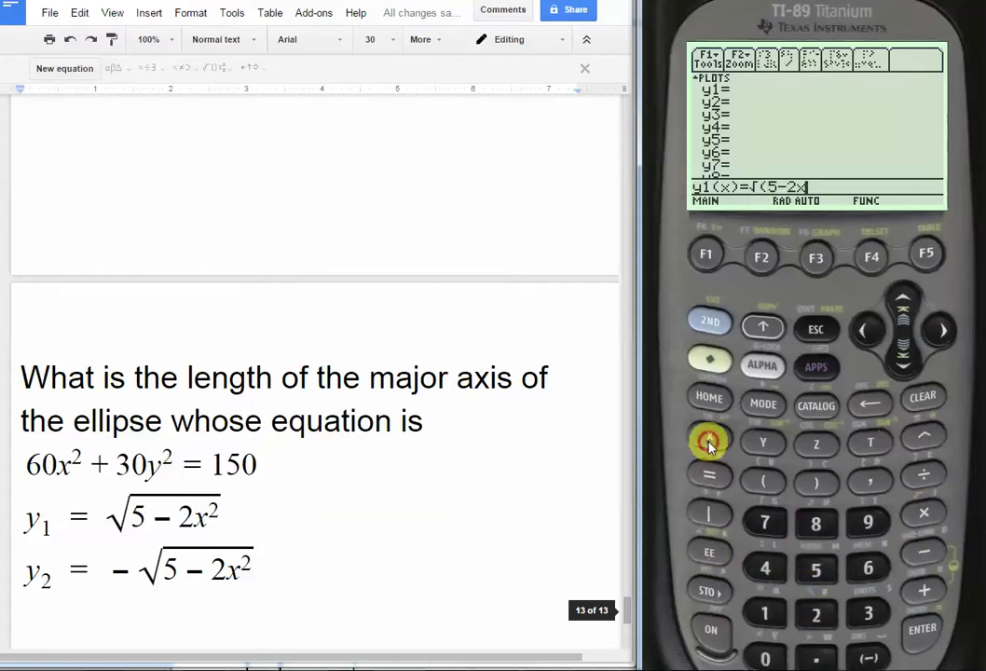
click(923, 435)
click(815, 614)
click(809, 487)
click(921, 630)
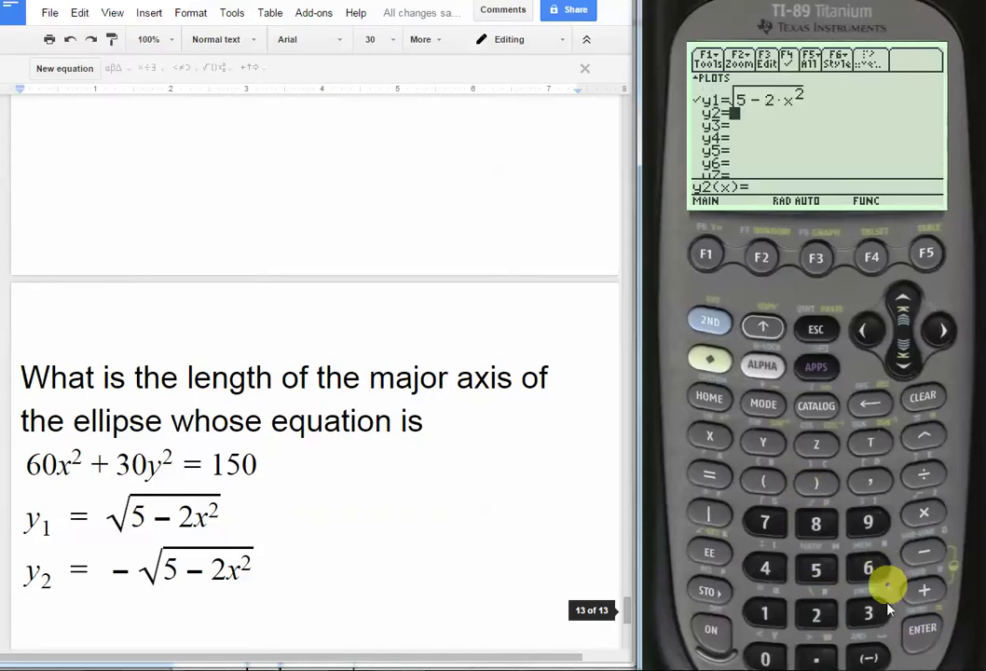
- Define y2 as -√(5-2x^2)
click(868, 658)
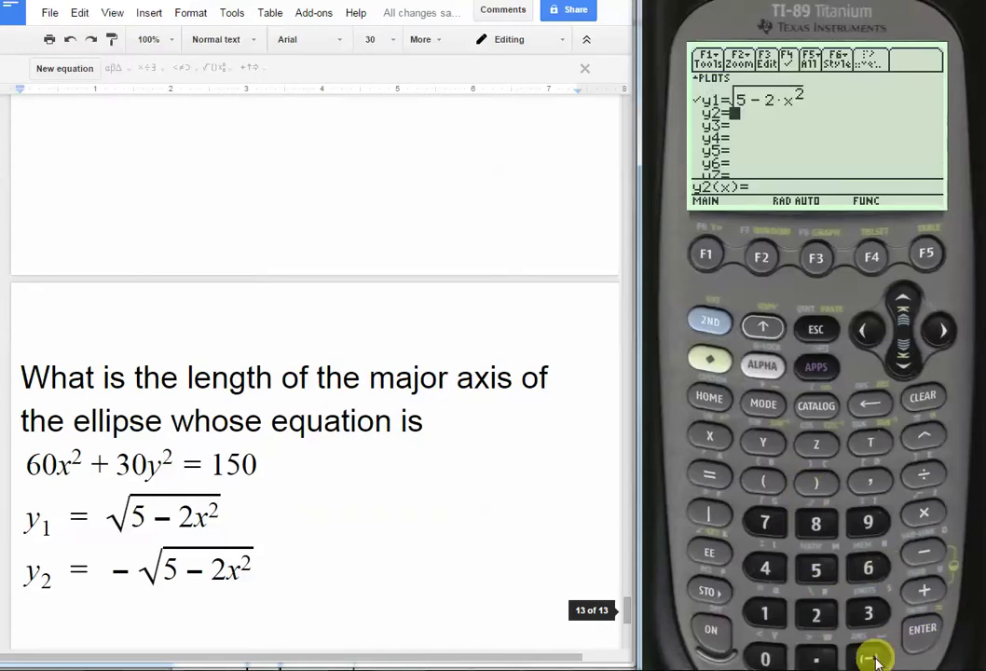
click(709, 319)
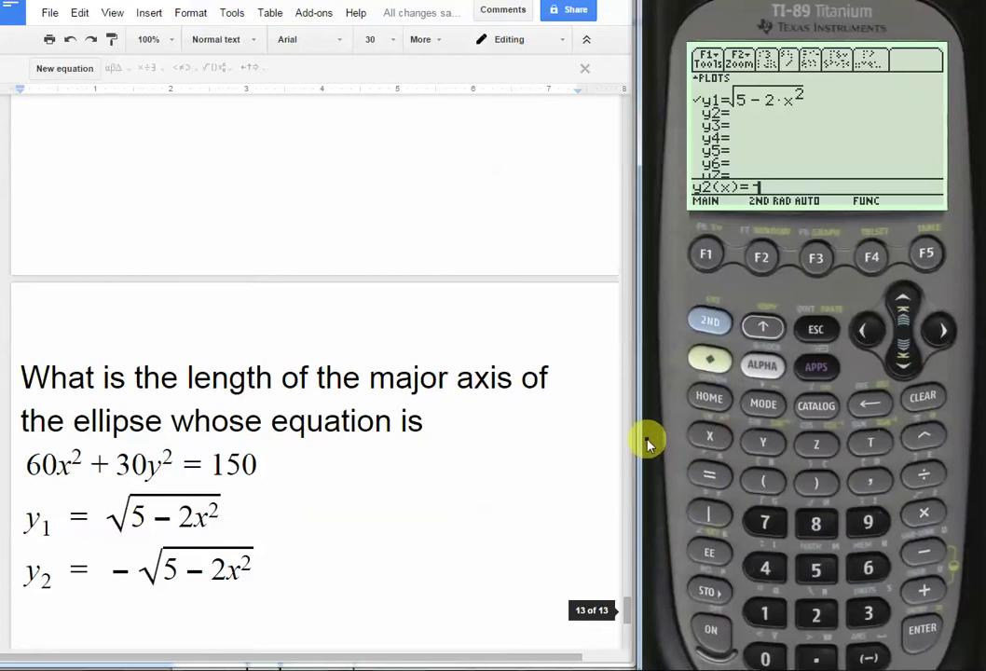
click(922, 514)
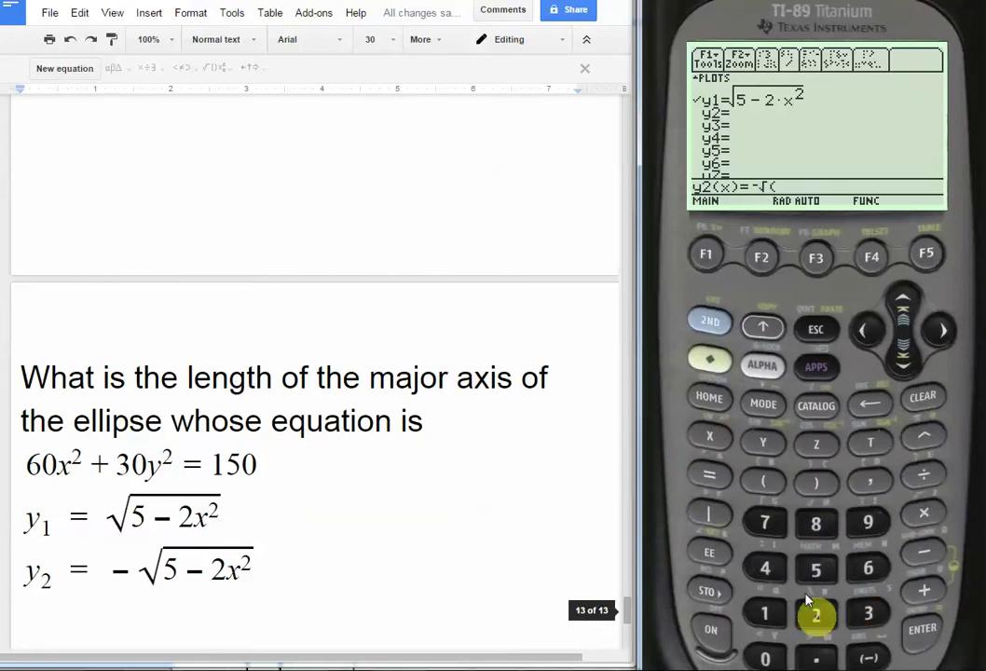
click(824, 567)
click(920, 555)
click(822, 609)
click(711, 435)
click(923, 435)
click(818, 615)
click(932, 627)
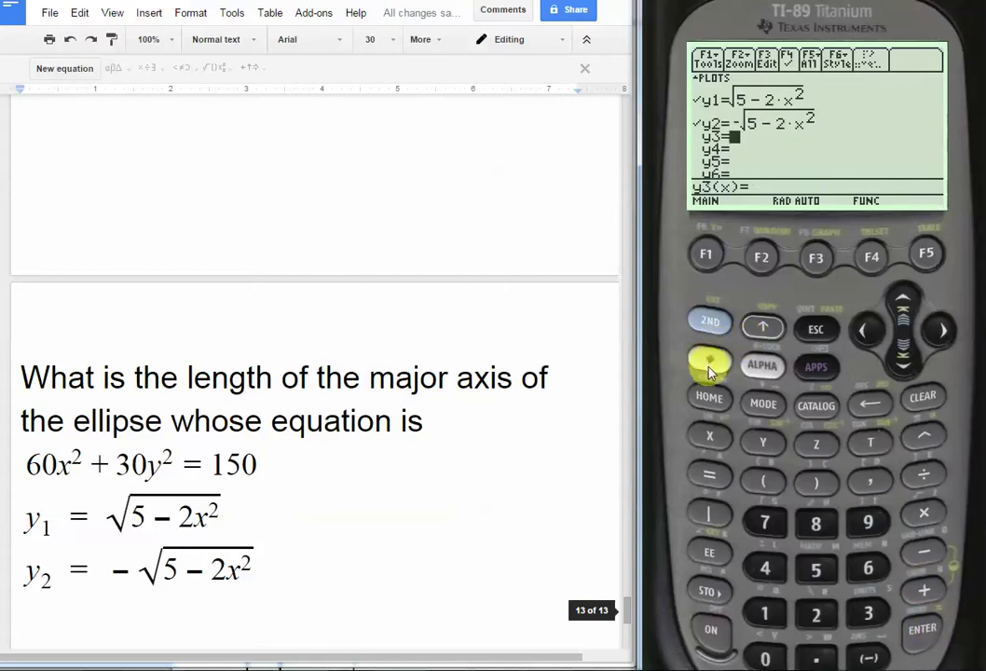
click(707, 364)
- Check the Window settings (xmin −10, xmax 10), then graph y1 and y2
click(760, 268)
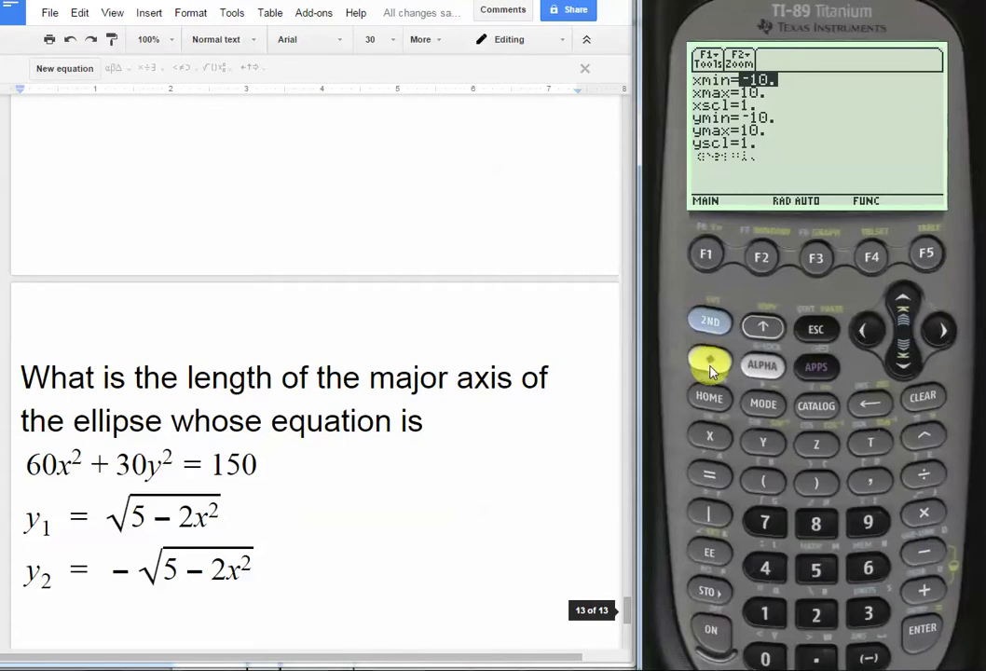
click(820, 265)
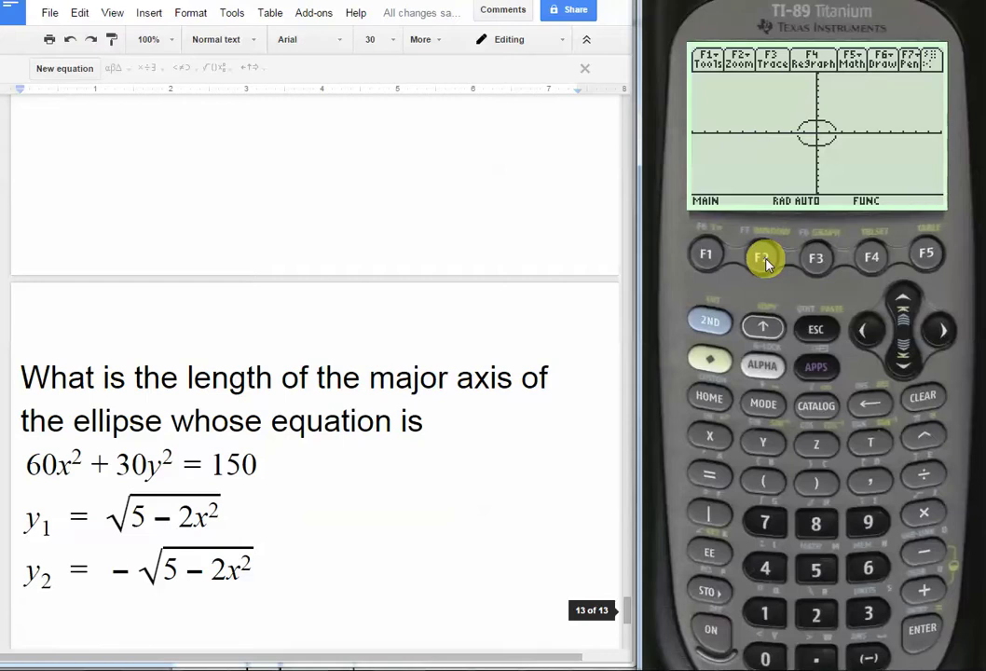
- Apply ZoomSqr to give the graph square proportions
click(756, 251)
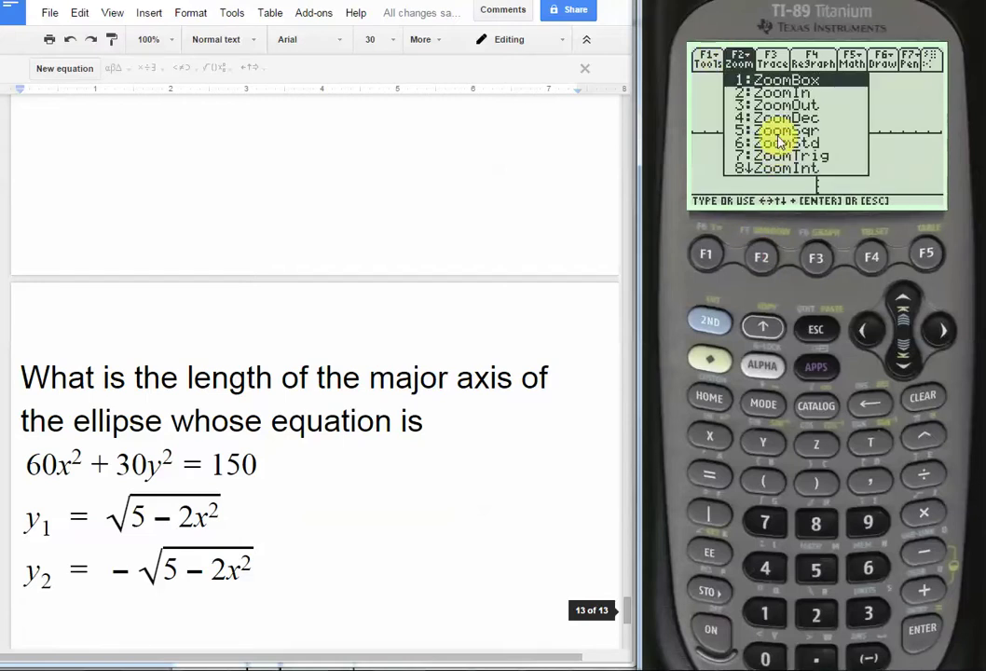
click(903, 363)
click(903, 363)
click(903, 364)
click(903, 363)
click(919, 631)
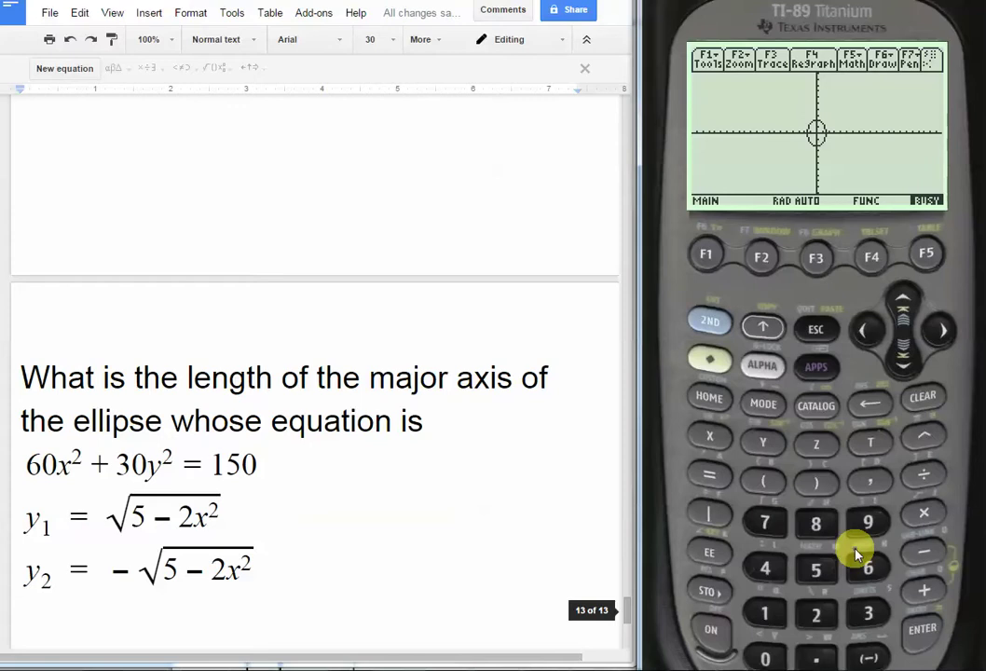
- Apply ZoomIn, keeping the default centre, so the ellipse fills the screen
click(760, 260)
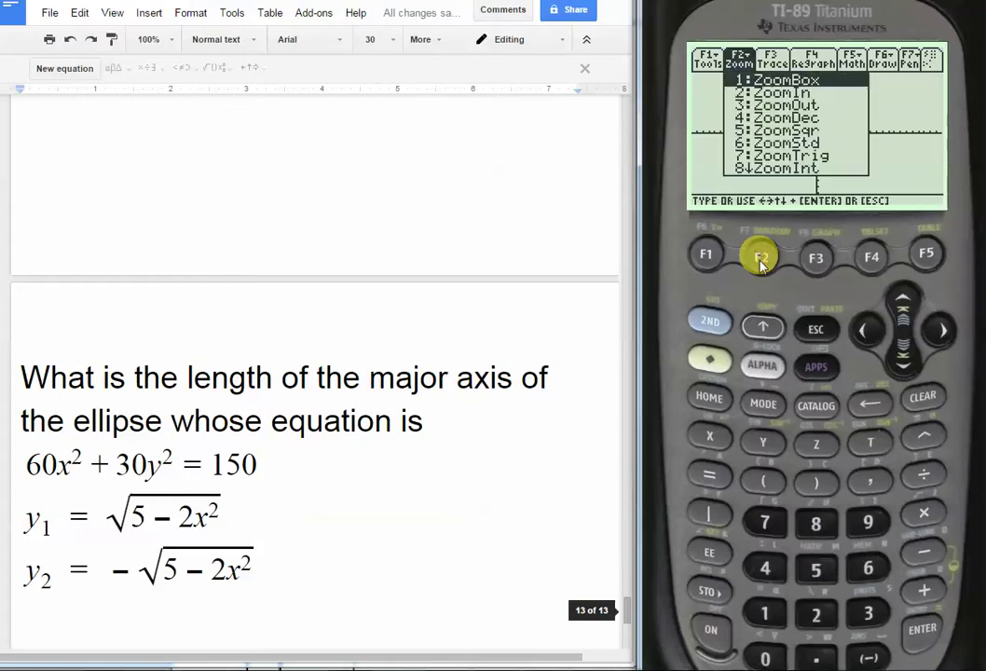
click(816, 613)
click(920, 630)
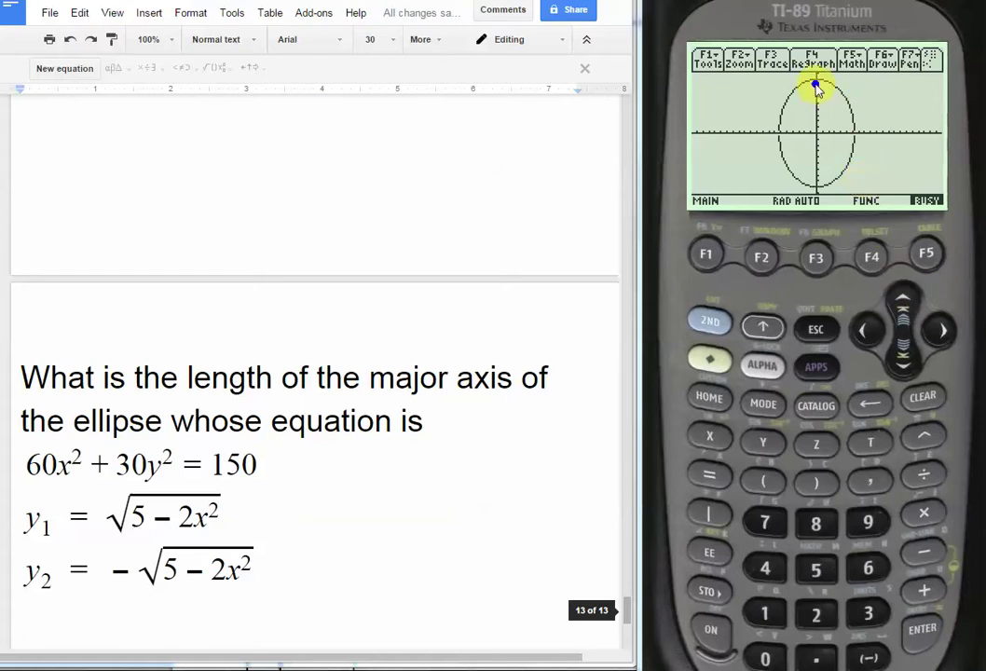
- Trace the ellipse to x = 0 and read the top value yc 2.23607
drag(819, 87, 826, 183)
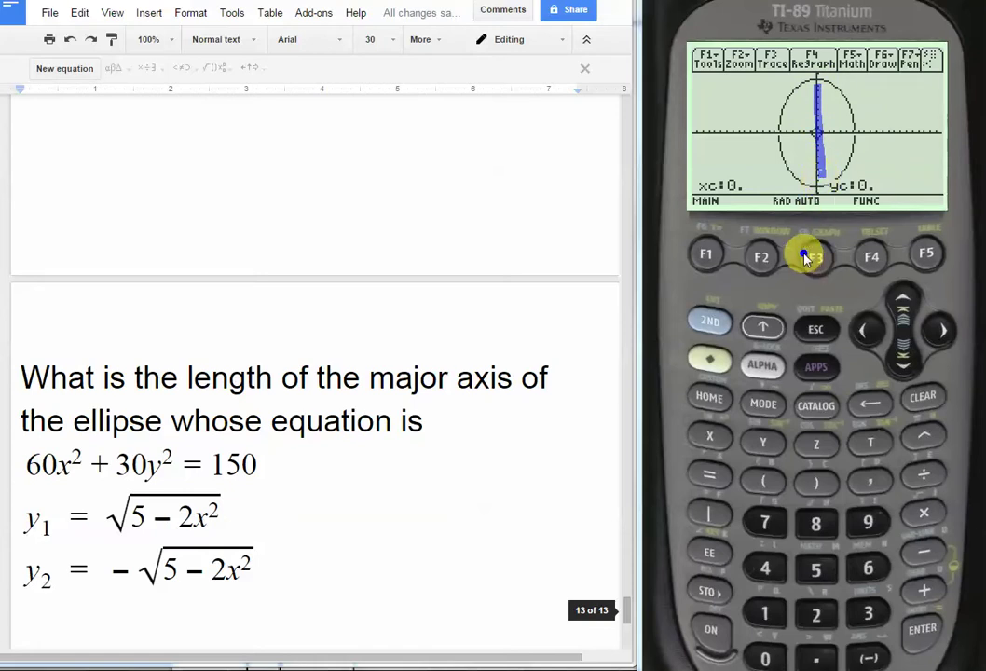
key(Escape)
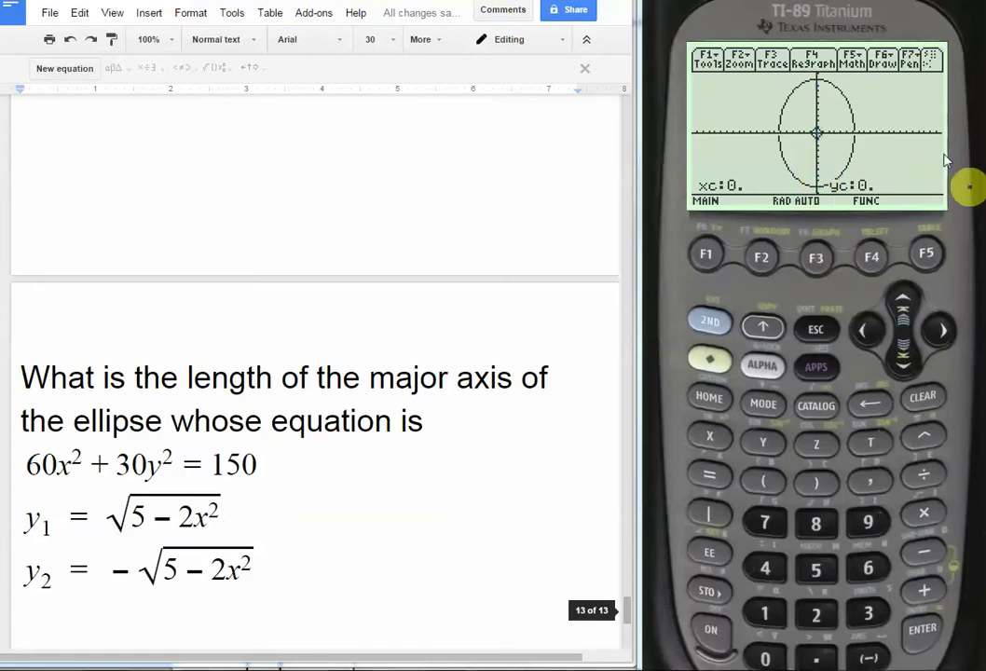
click(815, 258)
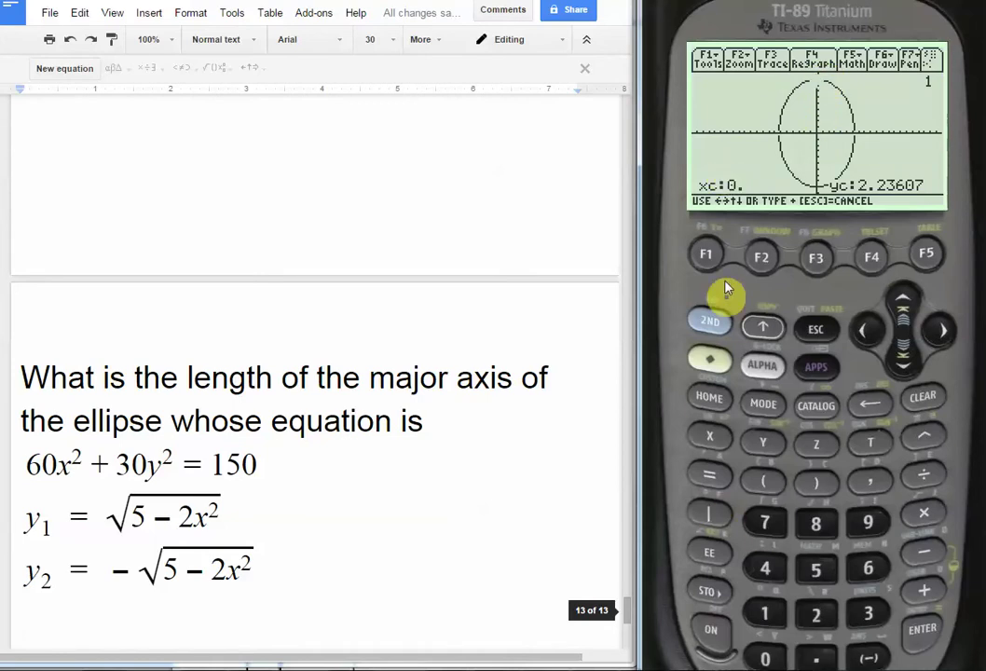
click(764, 655)
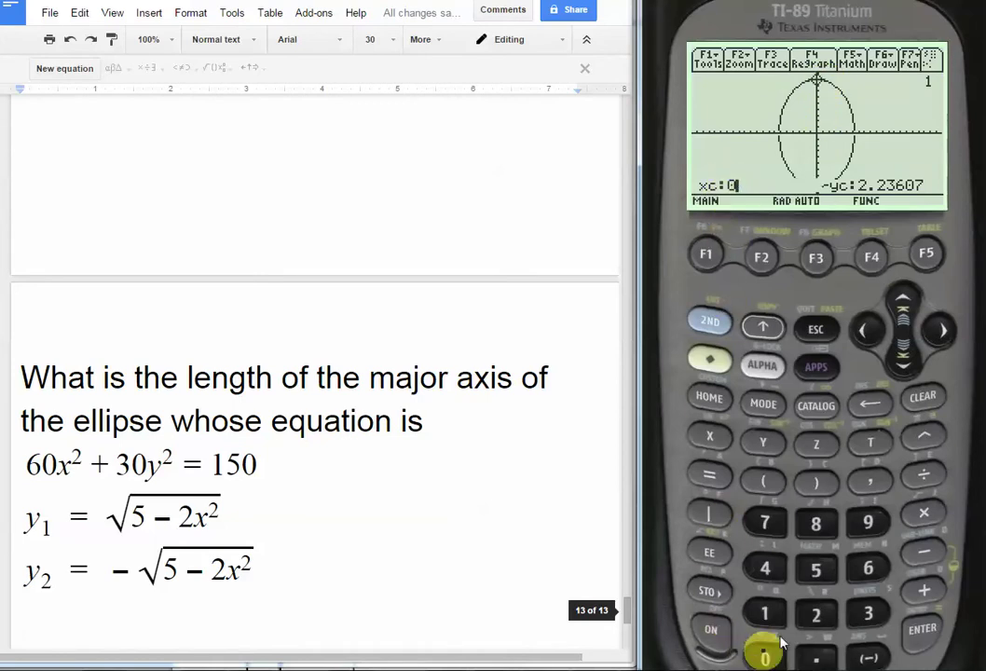
click(914, 636)
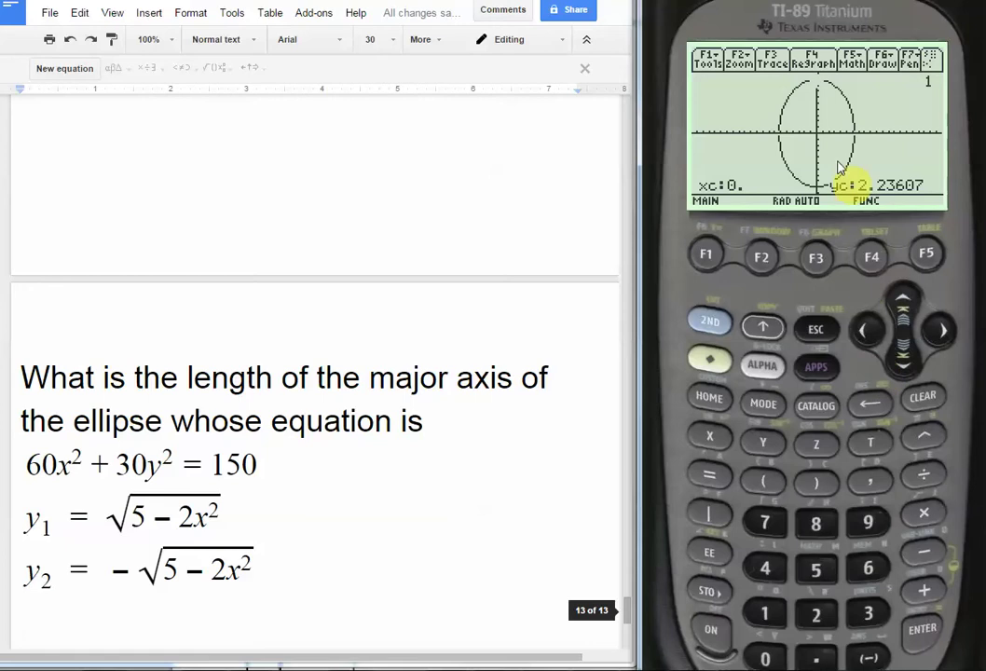